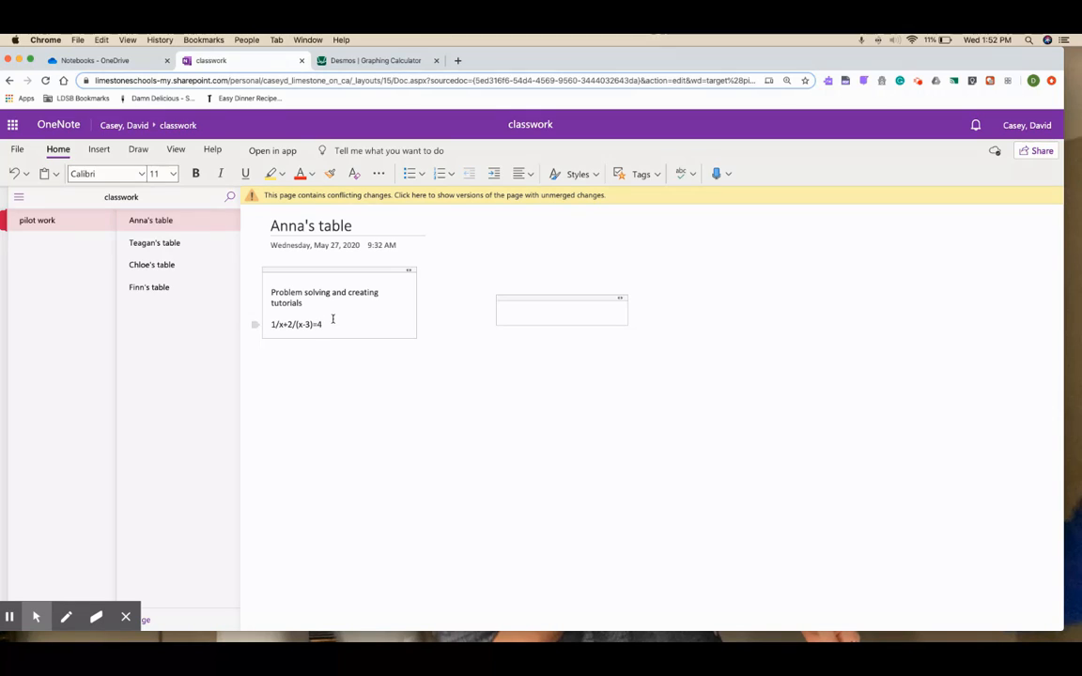
Convert the equation 1/x+2/(x-3)=4 to math notation with the Math tool and solve it for x.
{"action": "left_click", "coordinate": [101, 150]}
{"action": "left_click", "coordinate": [251, 324]}
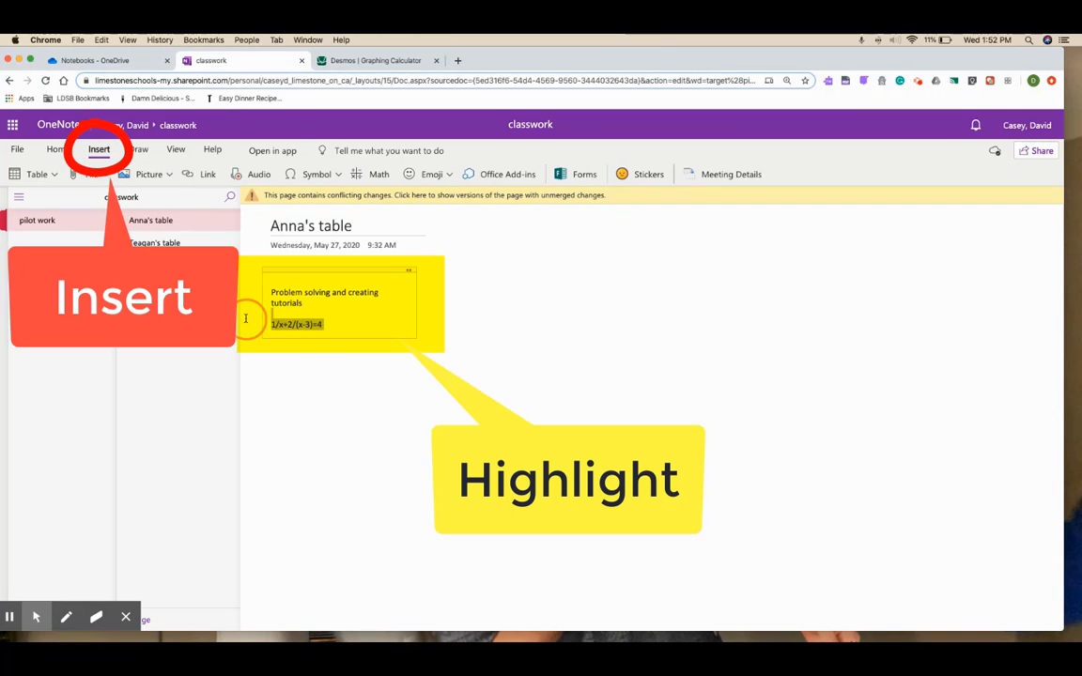
{"action": "left_click", "coordinate": [357, 177]}
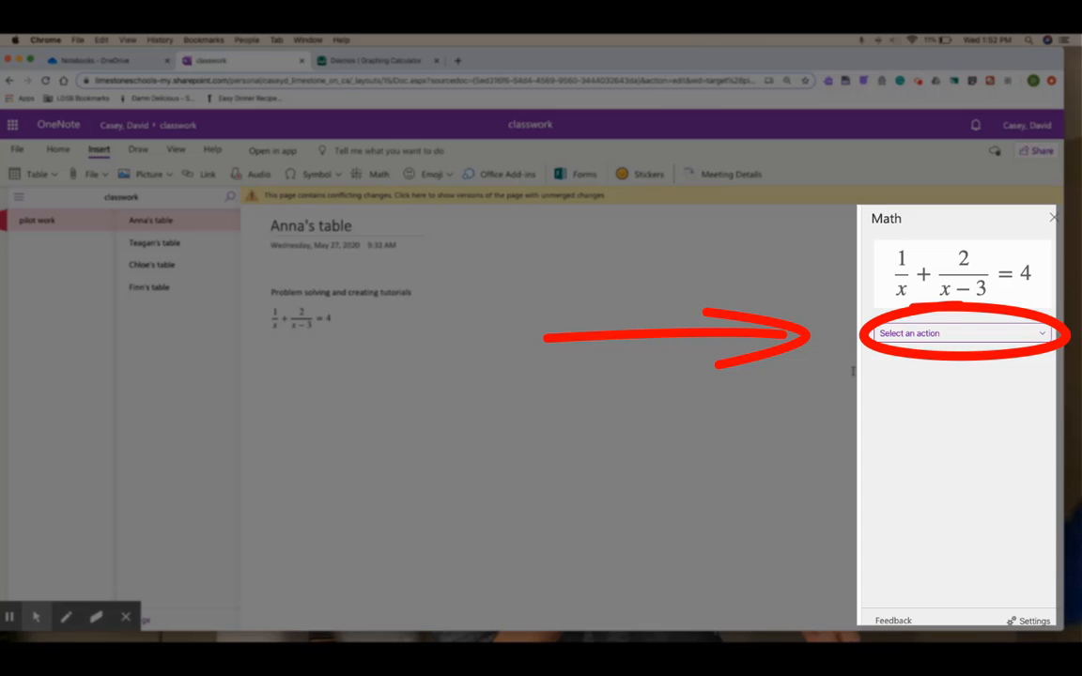
{"action": "left_click", "coordinate": [928, 334]}
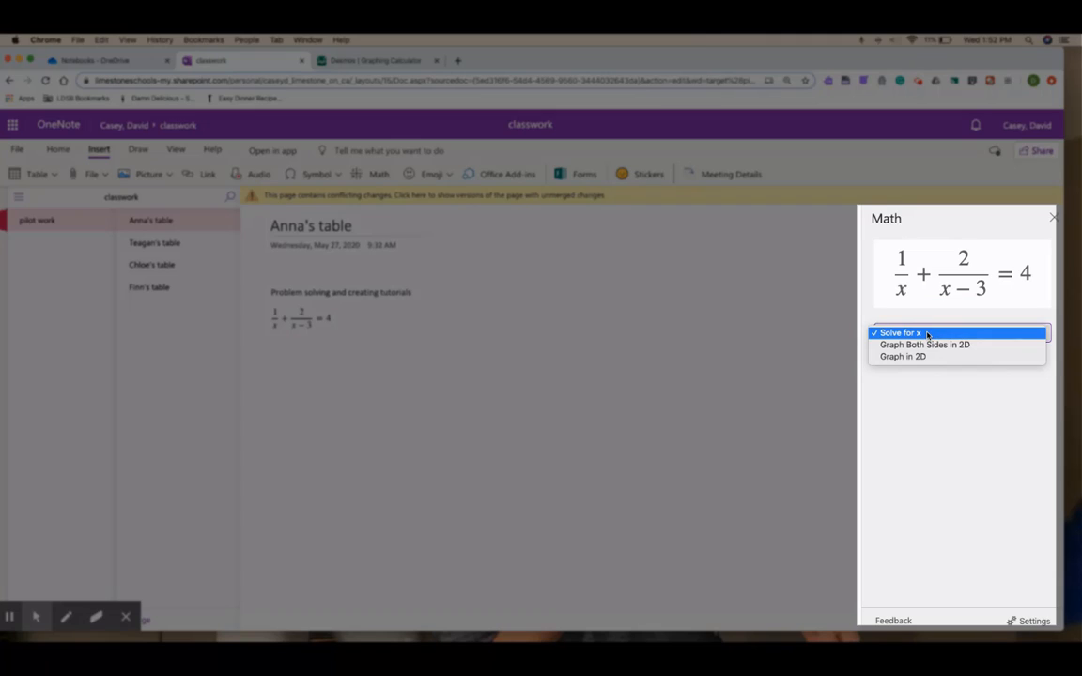
{"action": "left_click", "coordinate": [904, 334]}
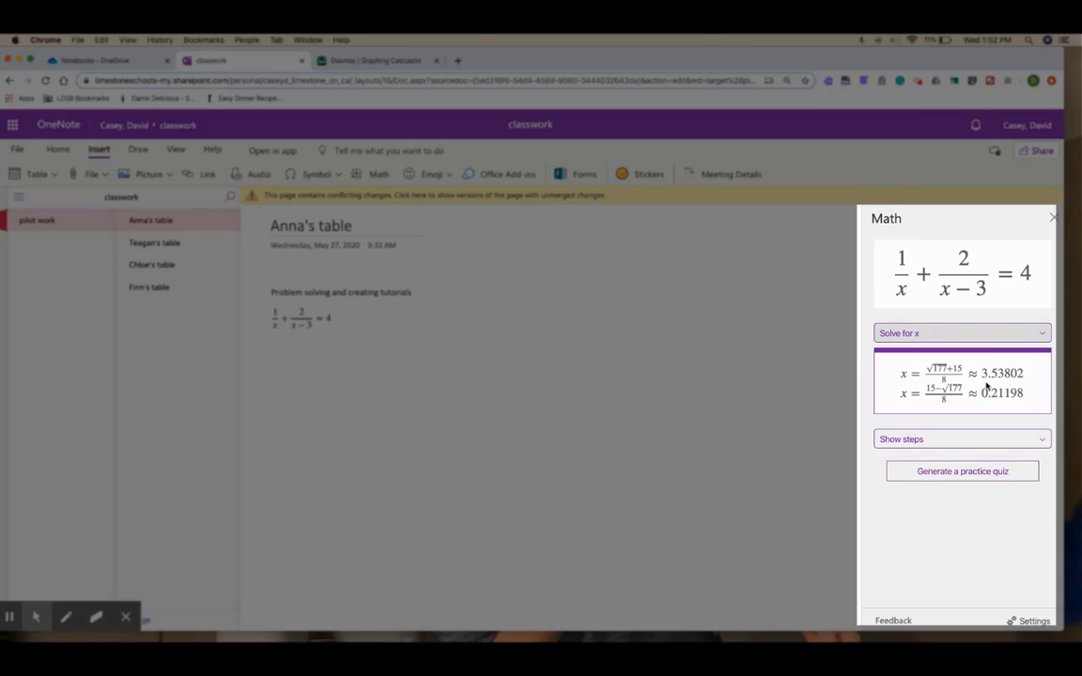
{"action": "left_click_drag", "start_coordinate": [921, 413], "coordinate": [962, 412]}
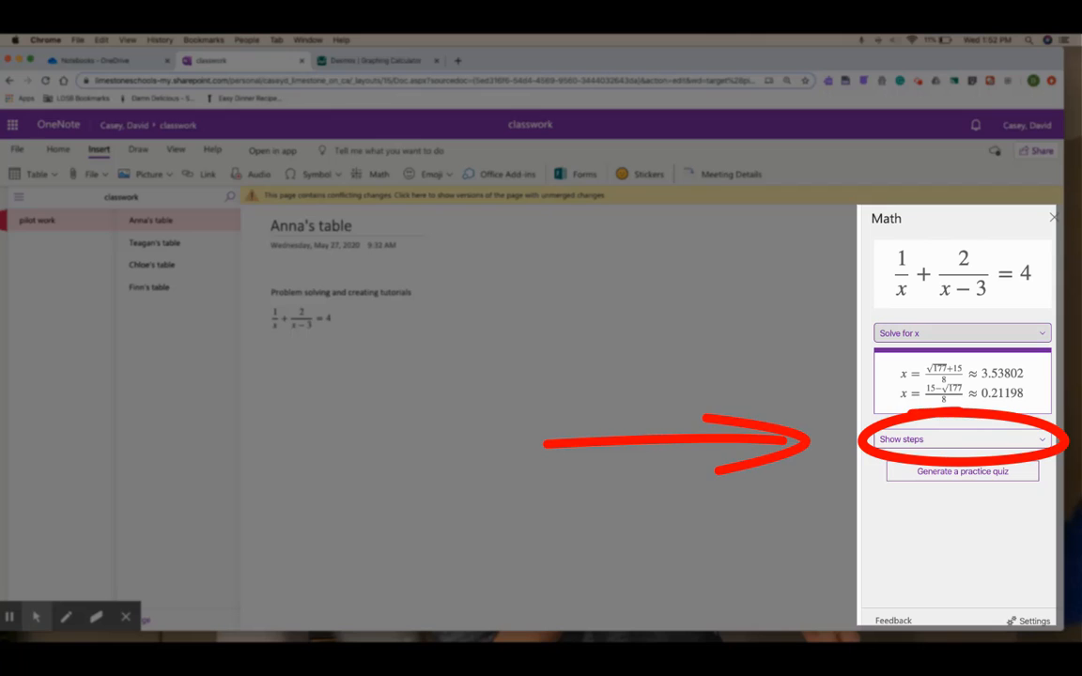
Show the solution steps using the quadratic formula and look through them.
{"action": "left_click", "coordinate": [935, 441]}
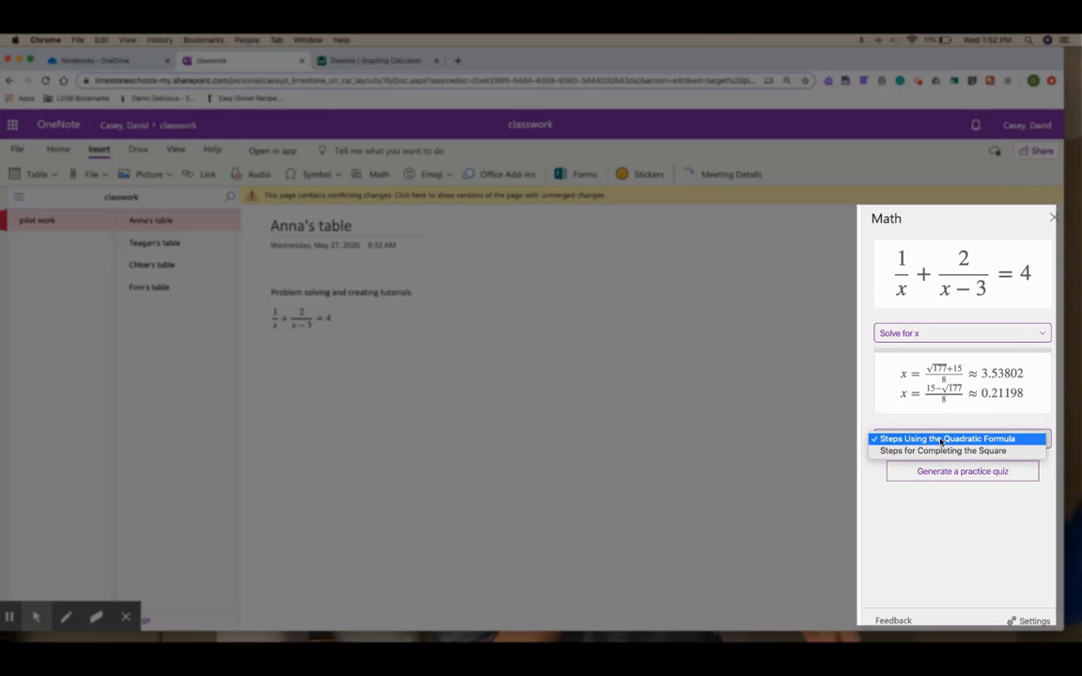
{"action": "left_click", "coordinate": [937, 440]}
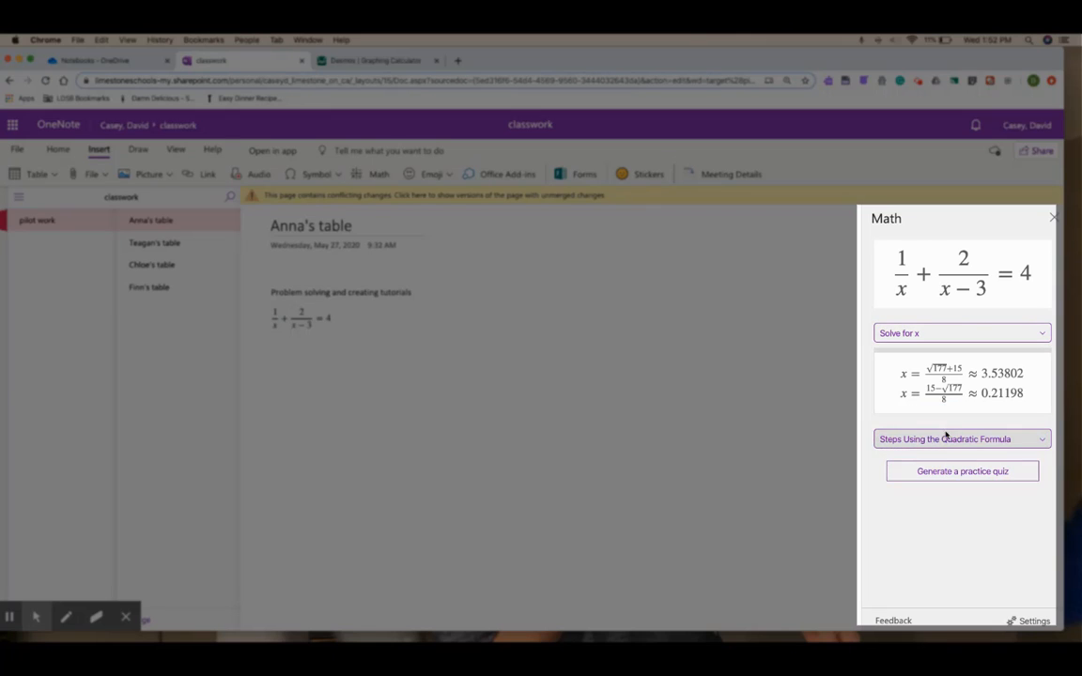
{"action": "scroll", "coordinate": [950, 454], "scroll_direction": "down", "scroll_amount": 5}
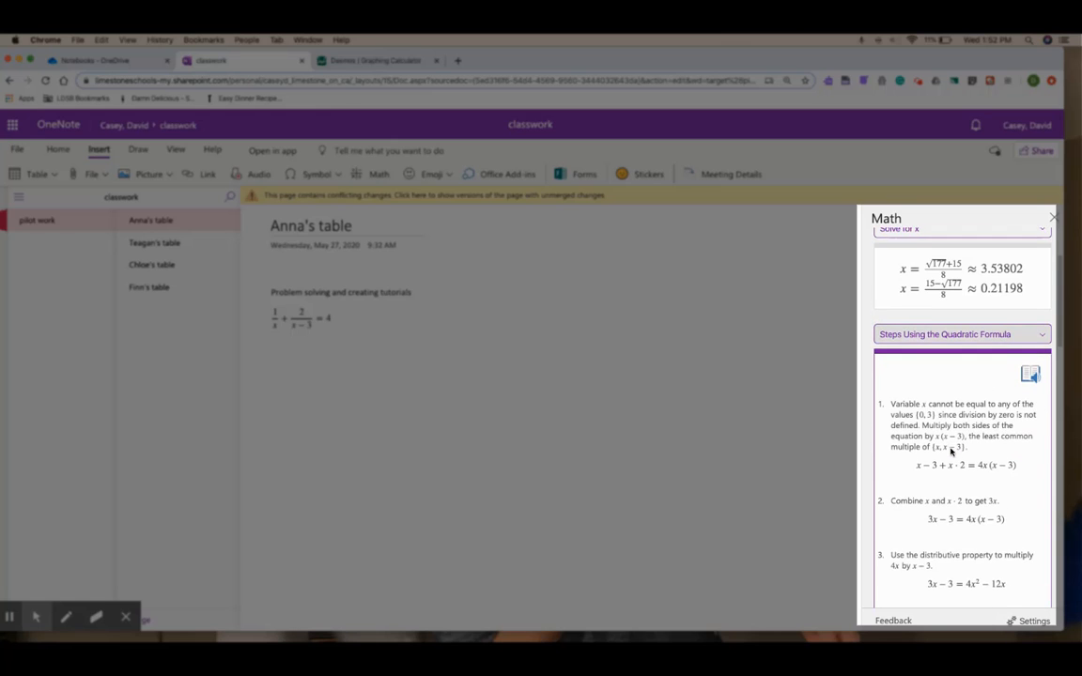
{"action": "scroll", "coordinate": [951, 452], "scroll_direction": "up", "scroll_amount": 5}
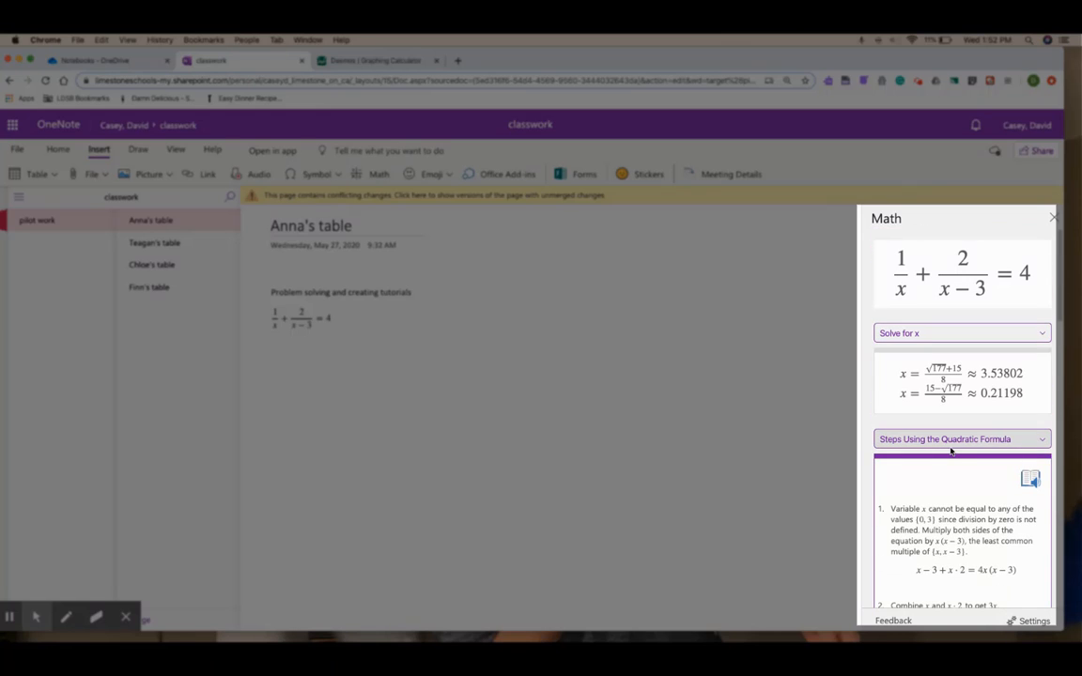
Hide the notebook's navigation panes to give the page more room.
{"action": "left_click", "coordinate": [936, 334]}
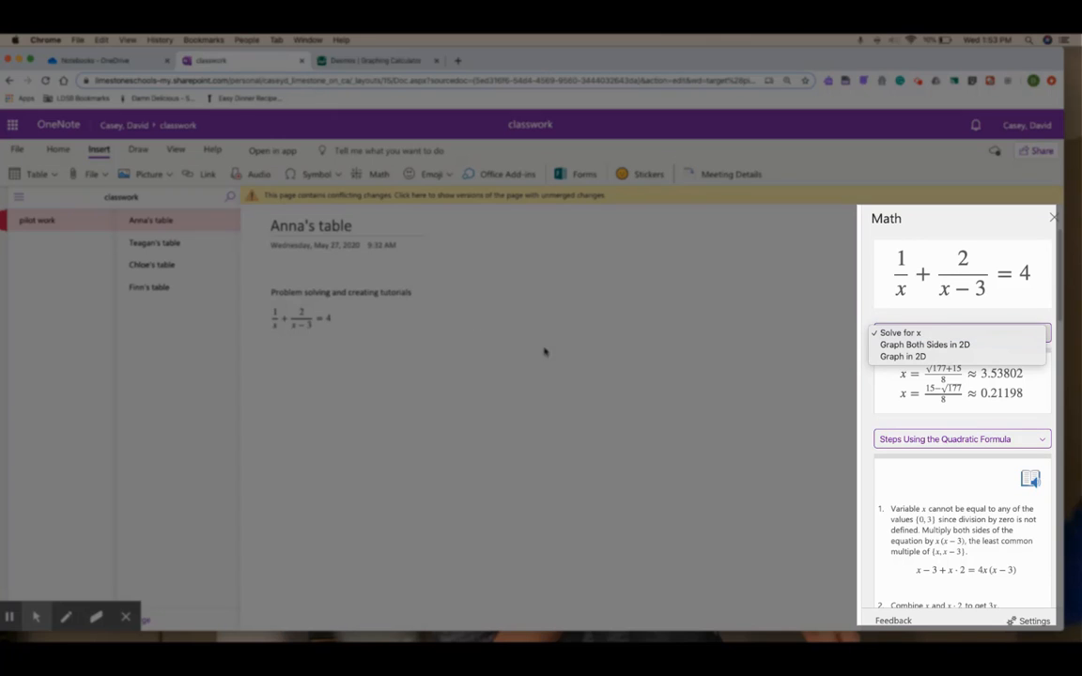
{"action": "left_click", "coordinate": [173, 151]}
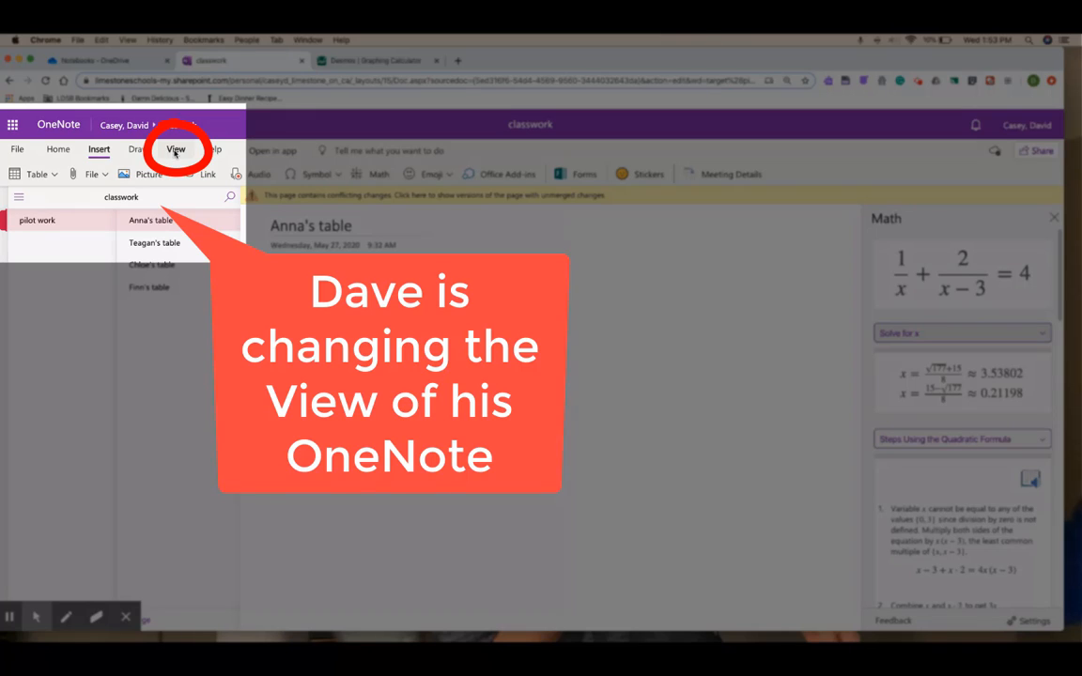
{"action": "left_click", "coordinate": [174, 152]}
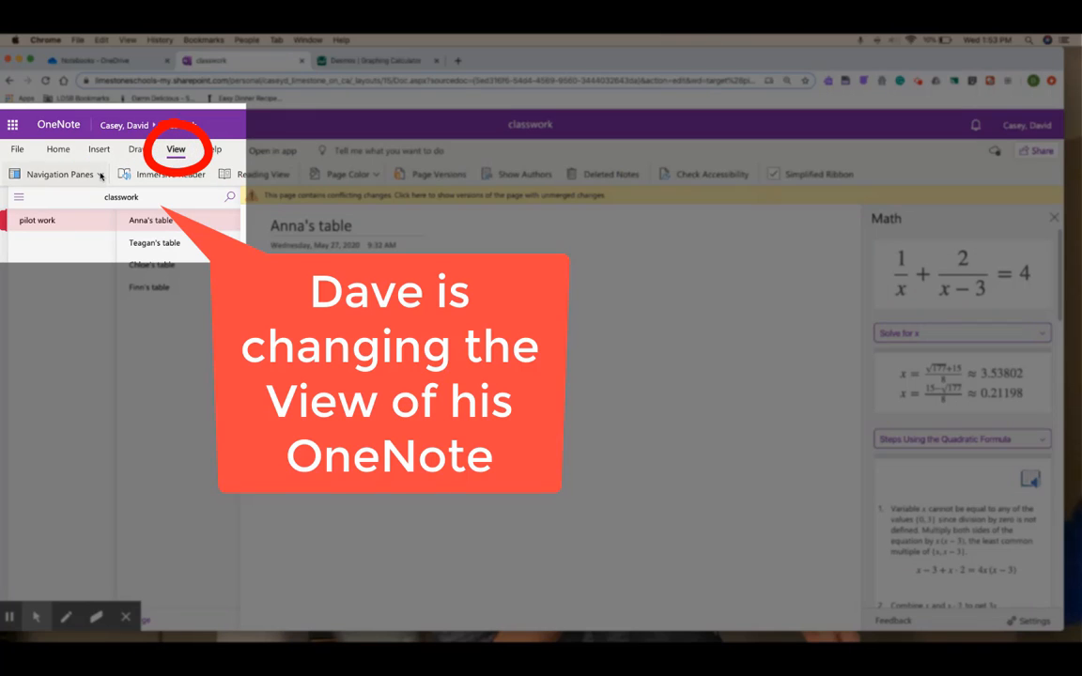
{"action": "left_click", "coordinate": [59, 174]}
{"action": "left_click", "coordinate": [70, 238]}
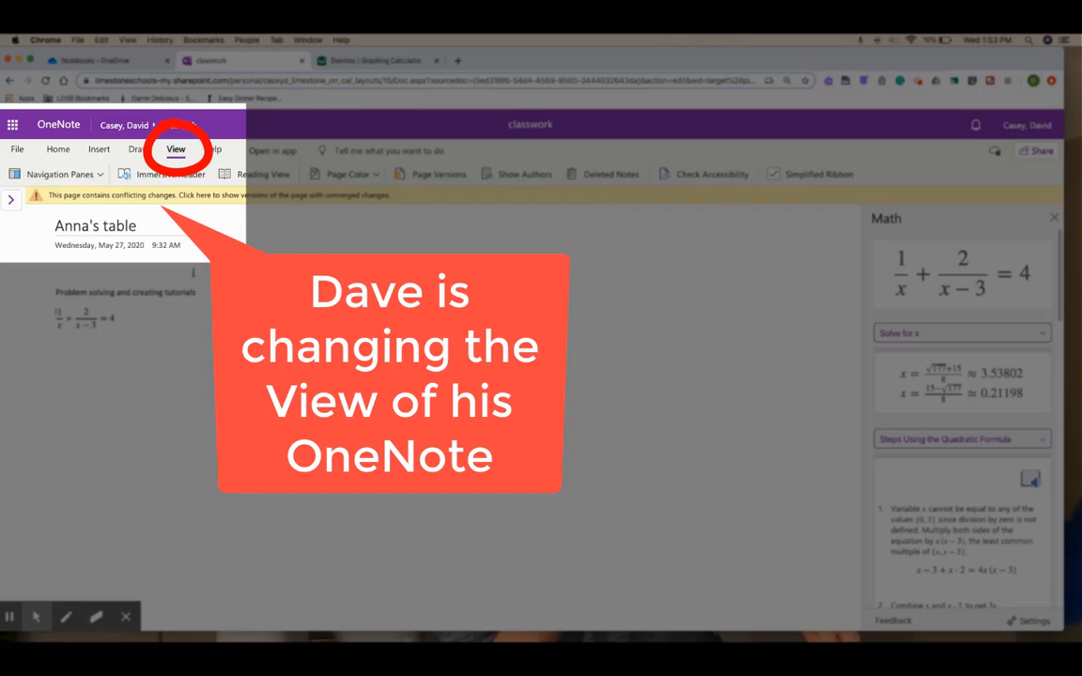
Graph both sides of the equation in 2D, insert the graph on the page and move it just below the equation.
{"action": "left_click", "coordinate": [930, 334]}
{"action": "left_click", "coordinate": [931, 346]}
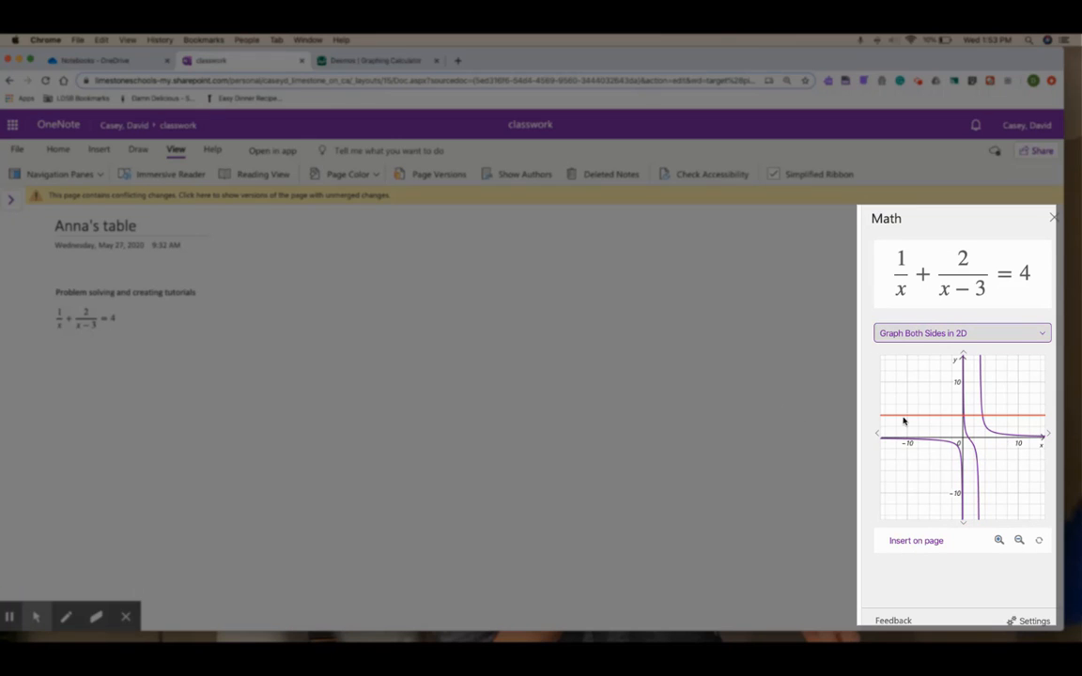
{"action": "left_click", "coordinate": [930, 545]}
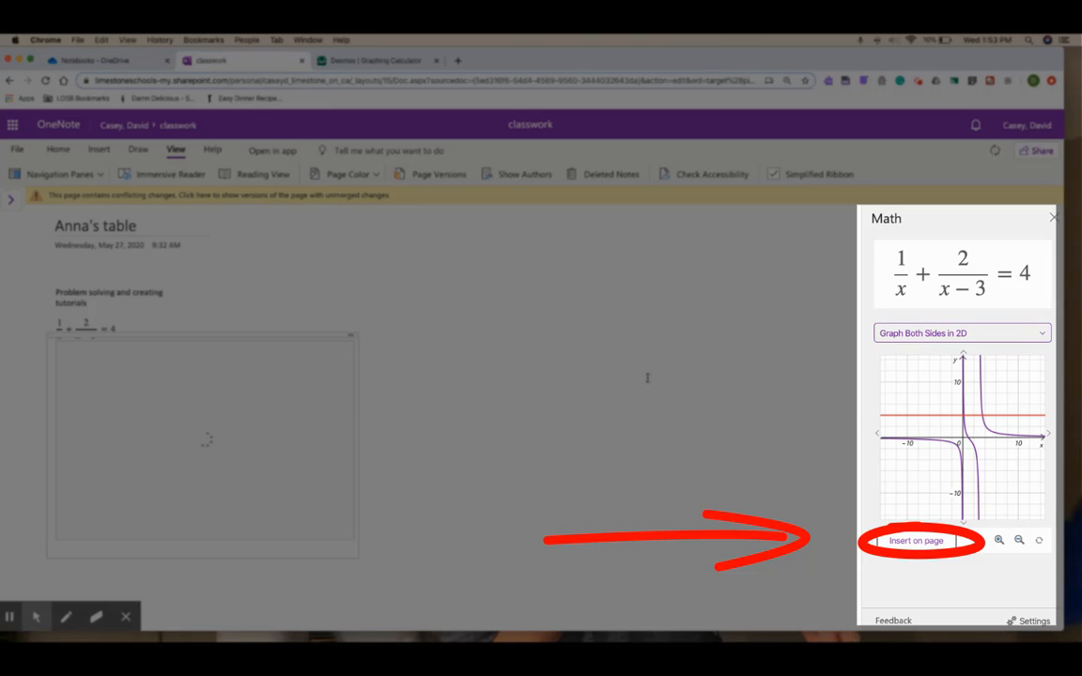
{"action": "left_click_drag", "start_coordinate": [266, 337], "coordinate": [259, 362]}
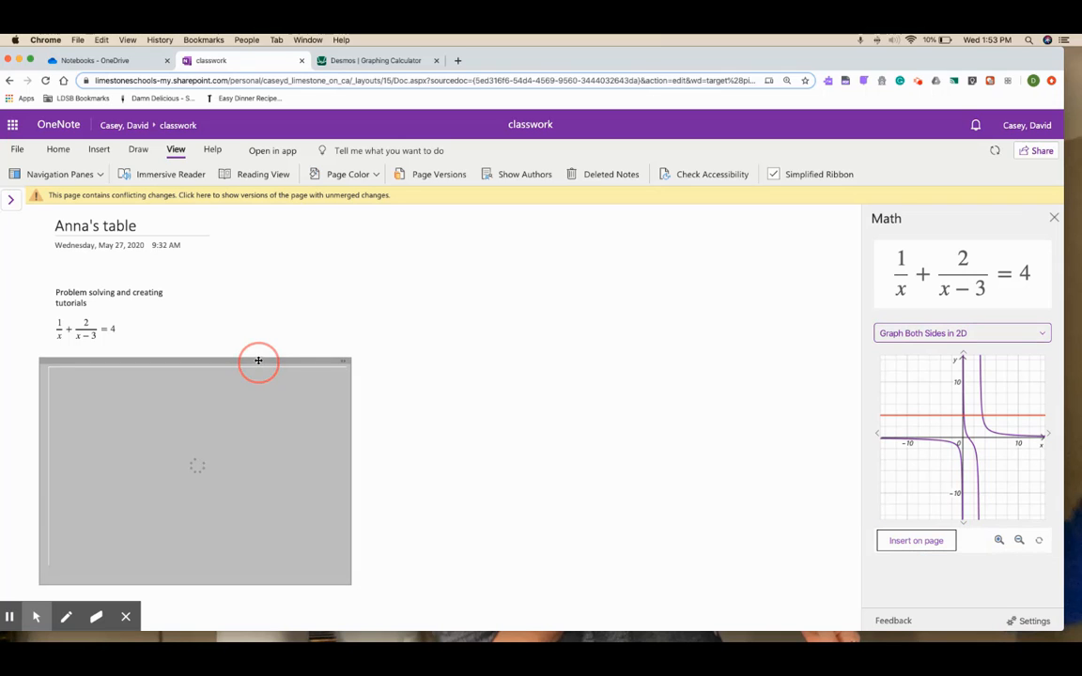
{"action": "left_click", "coordinate": [424, 365]}
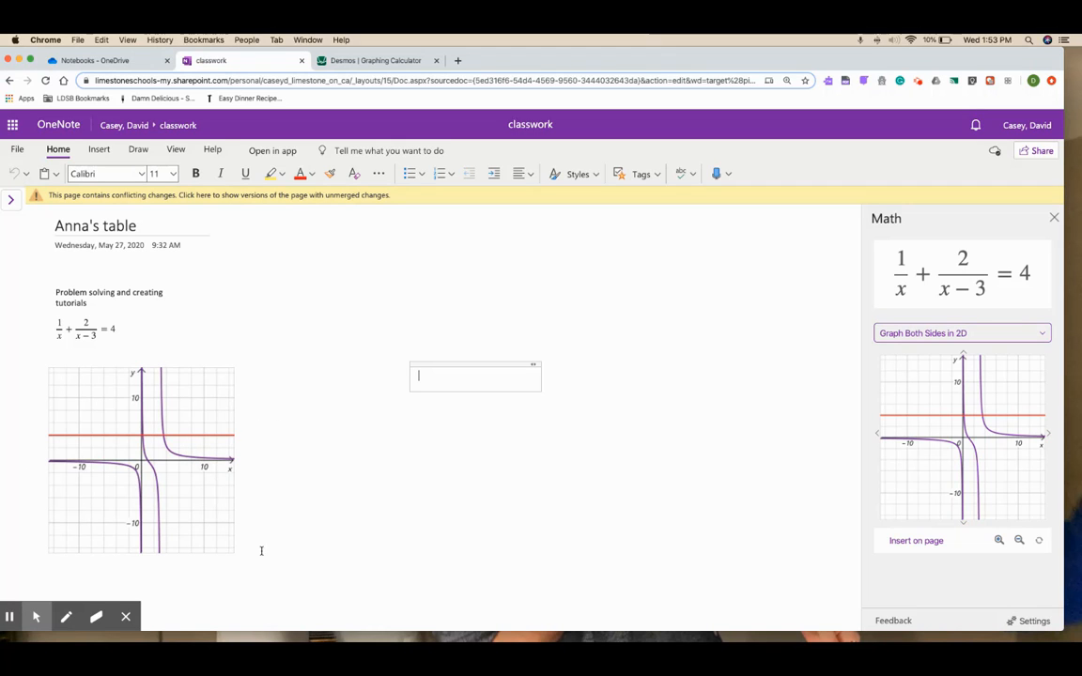
Copy the share link of the y = 1/(x-2) + 3 graph in Desmos and paste it into the OneNote page below the inserted graph.
{"action": "left_click", "coordinate": [144, 585]}
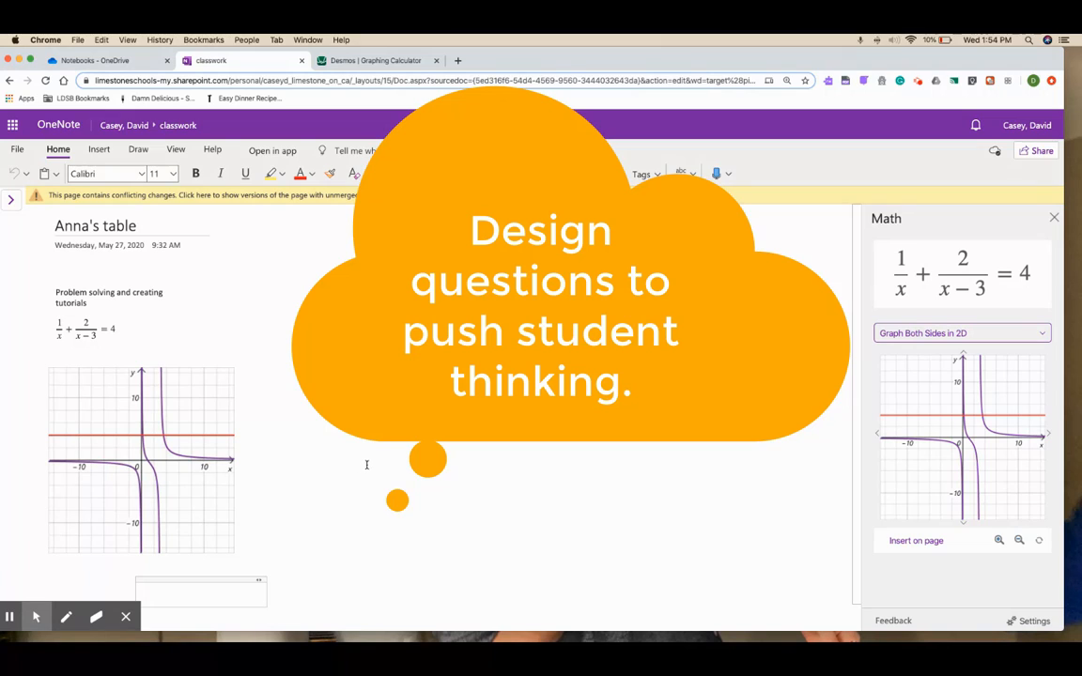
{"action": "left_click", "coordinate": [380, 62]}
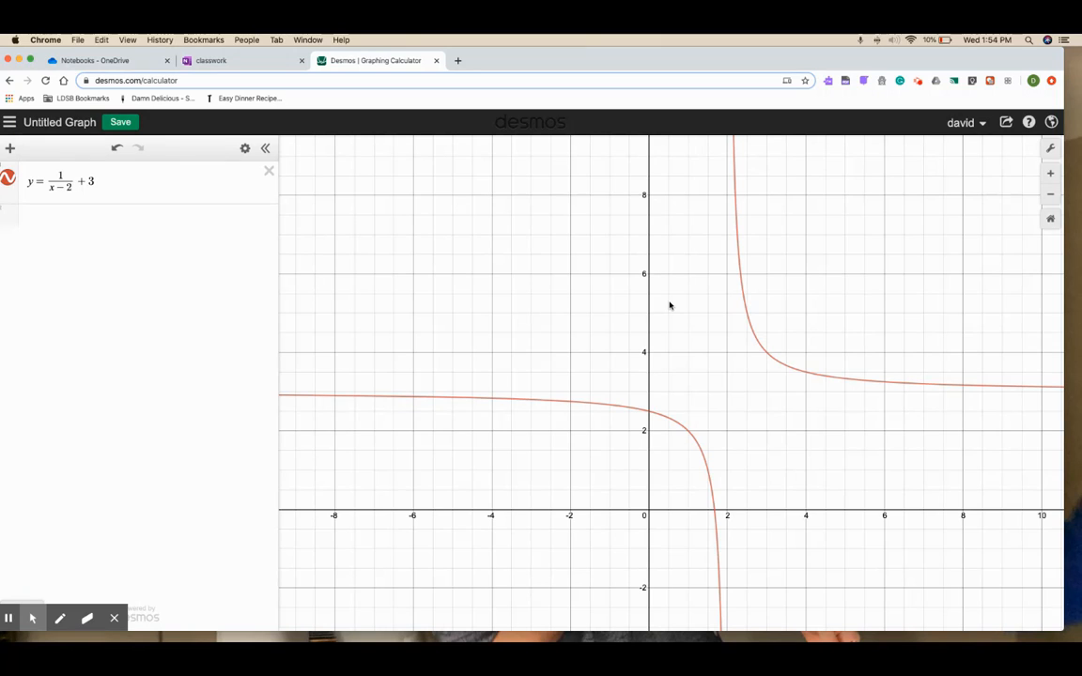
{"action": "left_click", "coordinate": [1007, 126]}
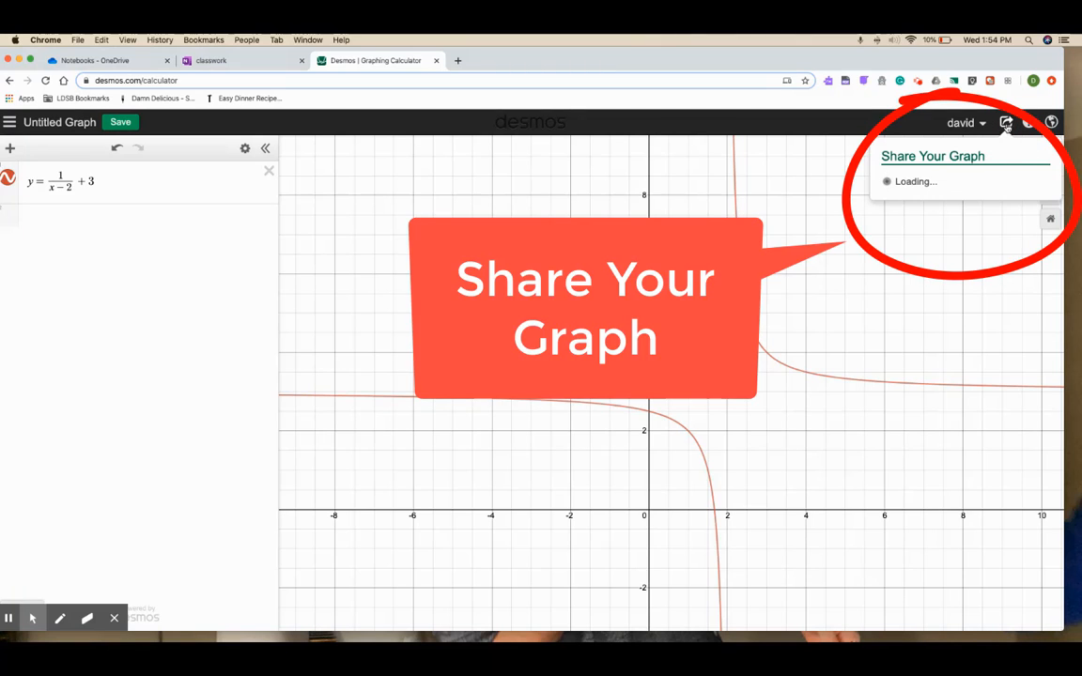
{"action": "left_click", "coordinate": [1032, 198]}
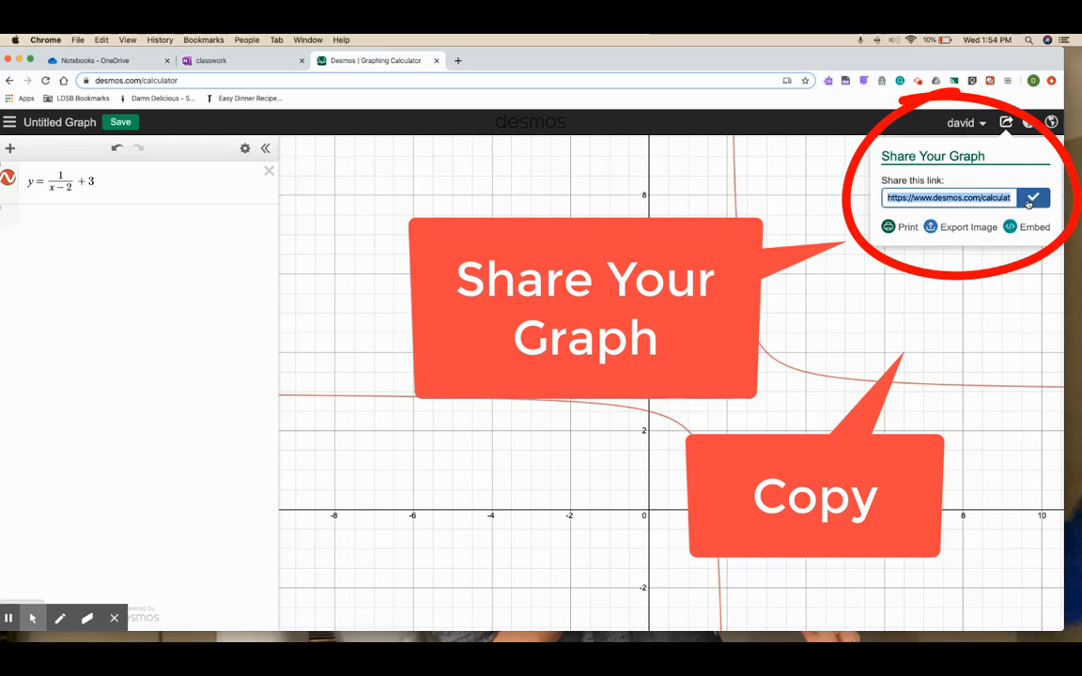
{"action": "left_click", "coordinate": [234, 63]}
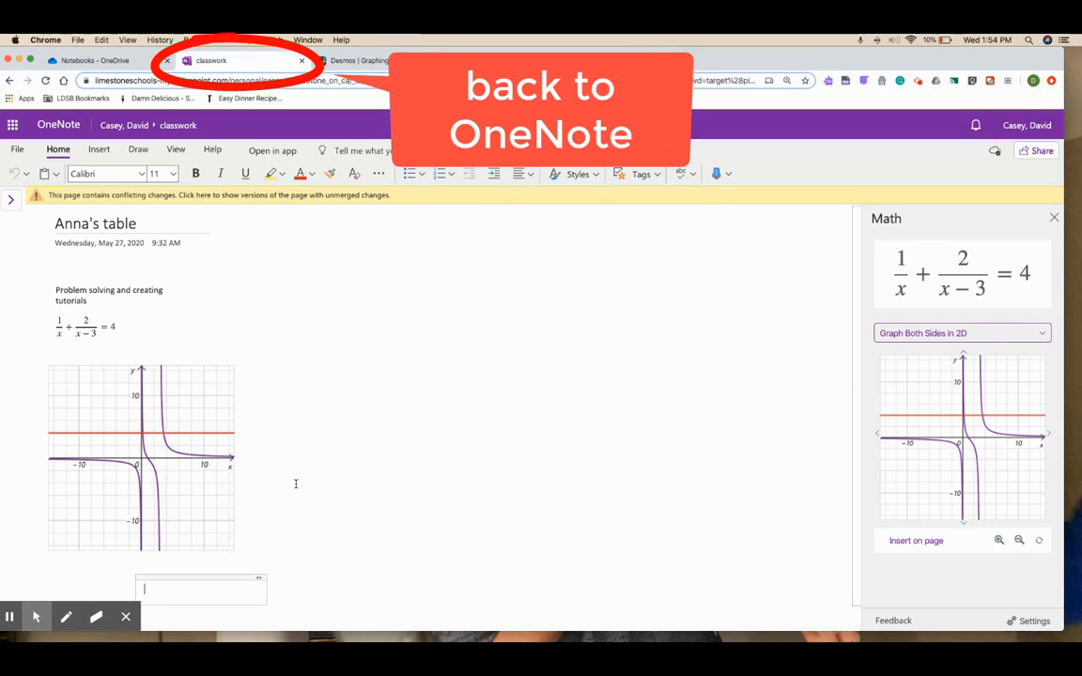
{"action": "key", "text": "super+v"}
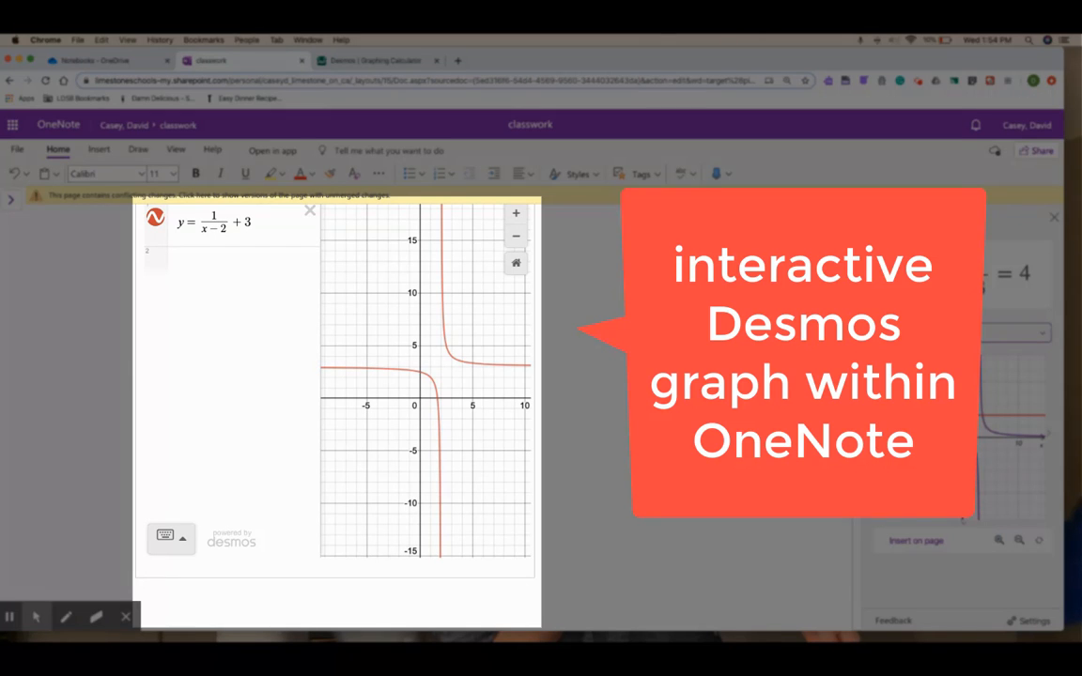
Close the Math pane and shift the view inside the embedded Desmos graph slightly.
{"action": "left_click", "coordinate": [1053, 217]}
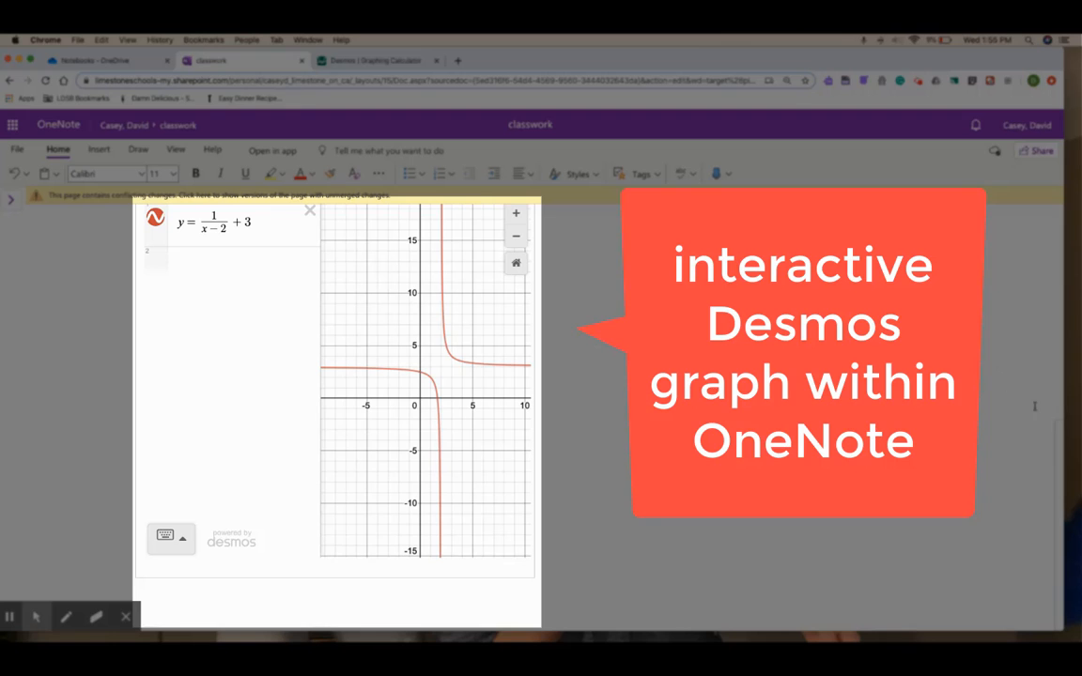
{"action": "left_click", "coordinate": [1054, 428]}
{"action": "scroll", "coordinate": [1054, 422], "scroll_direction": "up", "scroll_amount": 6}
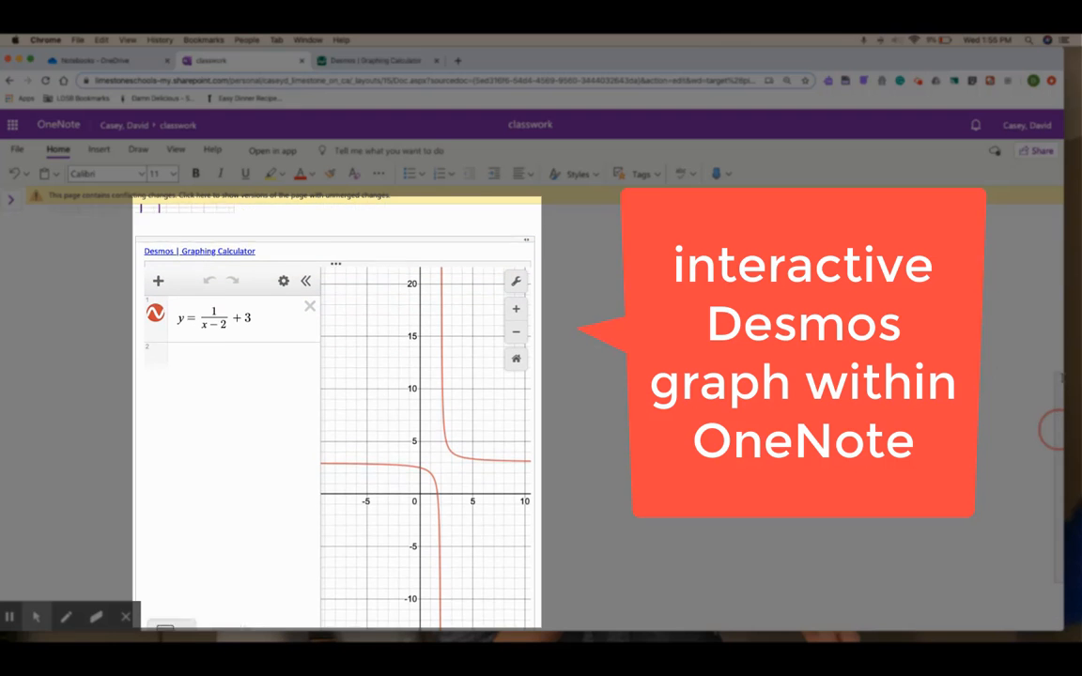
{"action": "scroll", "coordinate": [1054, 429], "scroll_direction": "down", "scroll_amount": 5}
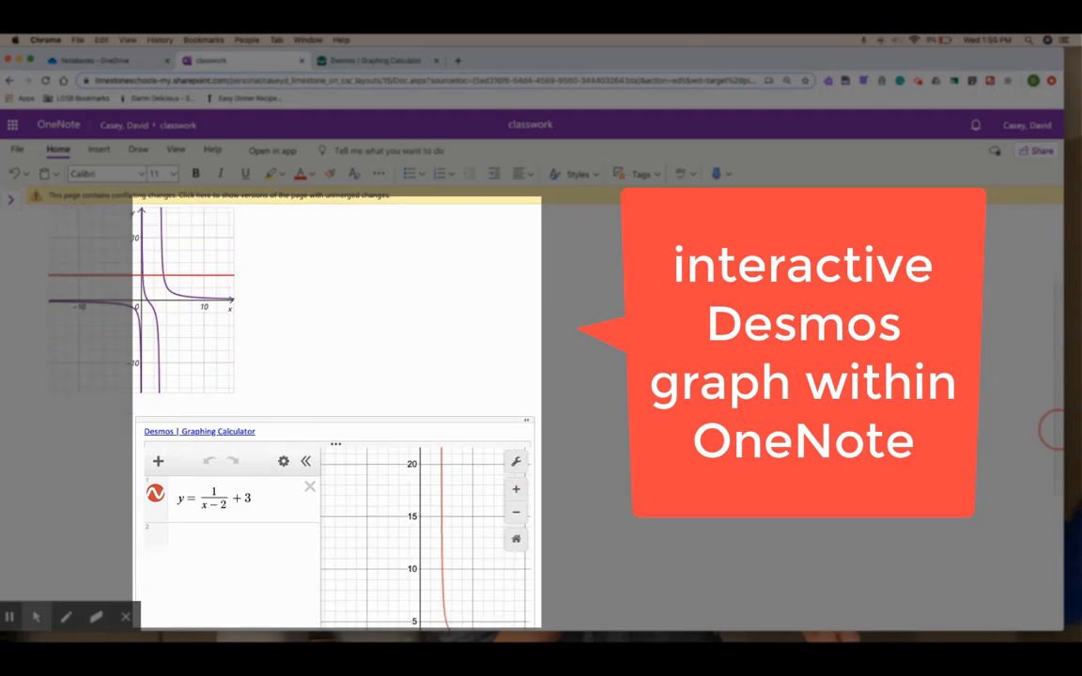
{"action": "mouse_move", "coordinate": [475, 466]}
{"action": "left_mouse_down"}
{"action": "mouse_move", "coordinate": [460, 403]}
{"action": "mouse_move", "coordinate": [463, 448]}
{"action": "left_mouse_up"}
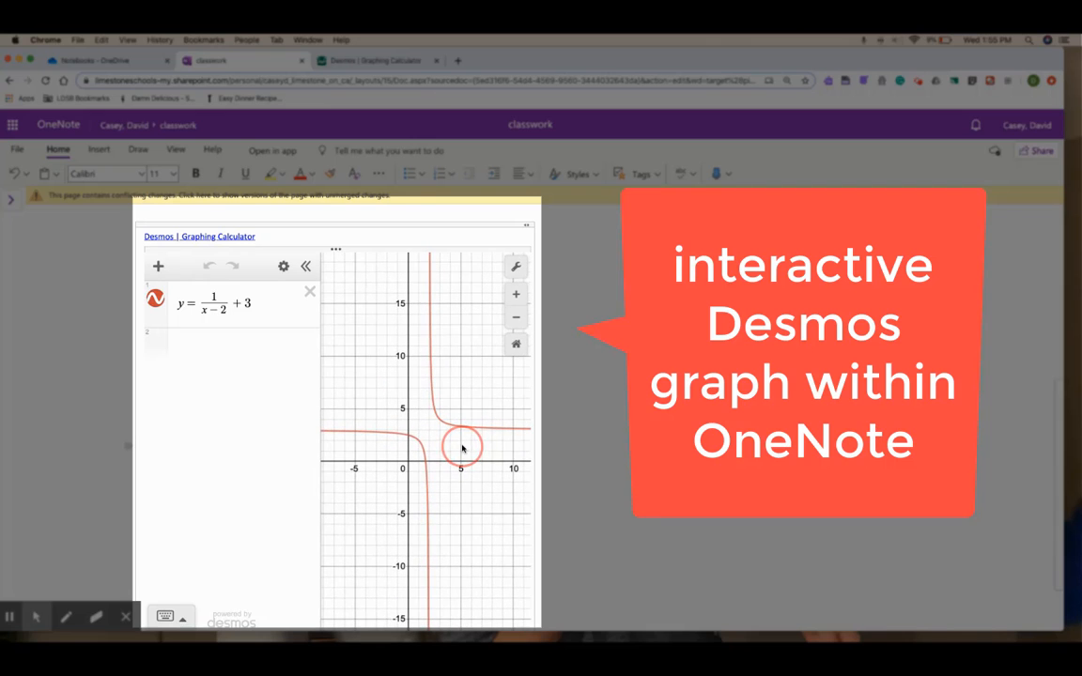
Add the vertical line x = 2 as a second expression in the embedded Desmos graph.
{"action": "left_click", "coordinate": [218, 346]}
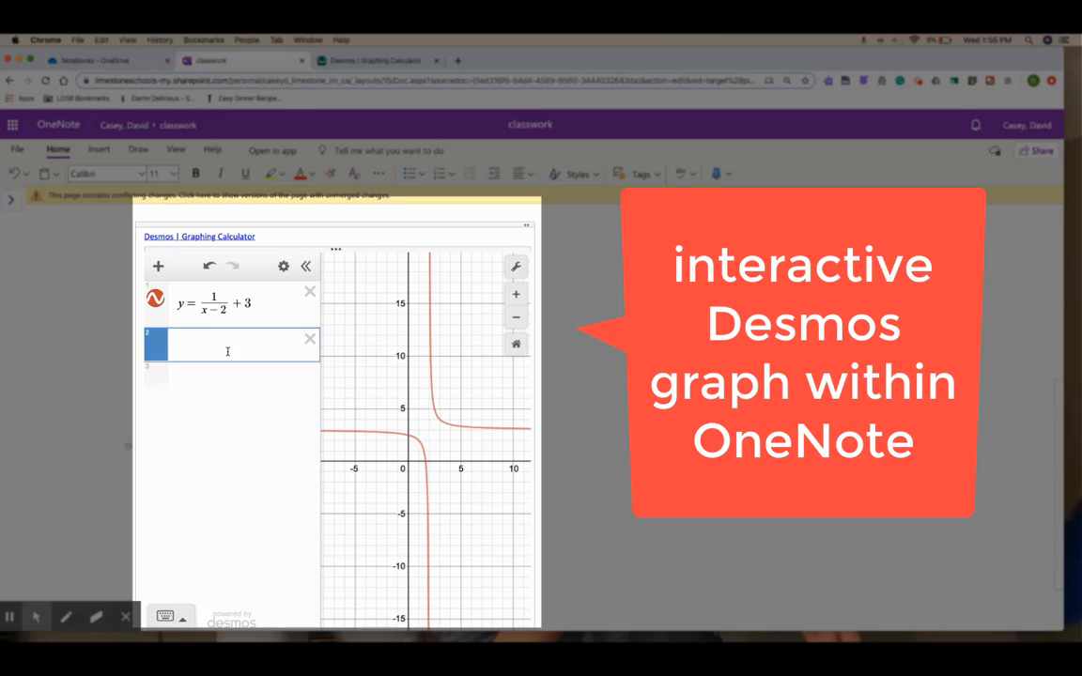
{"action": "type", "text": "x = 1"}
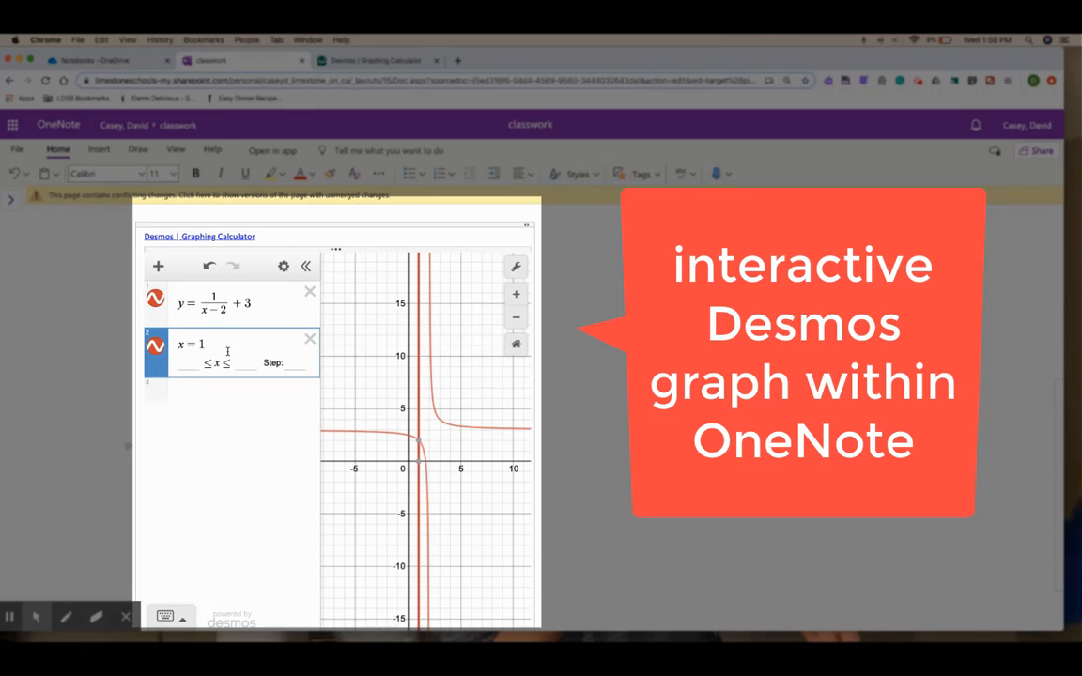
{"action": "key", "text": "BackSpace"}
{"action": "type", "text": "2"}
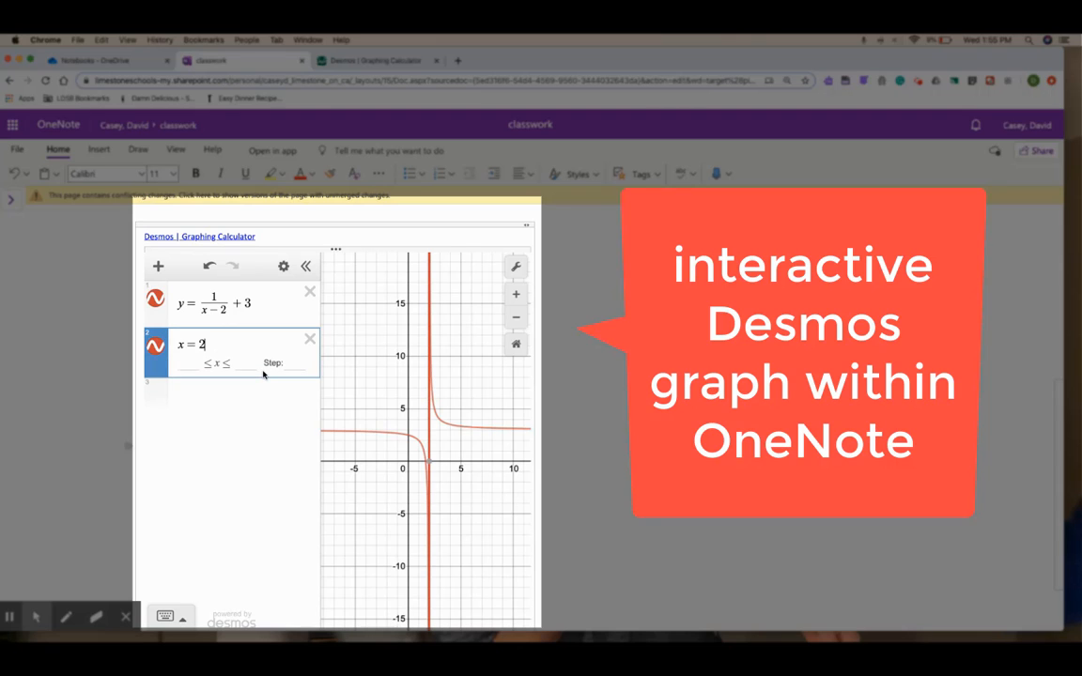
{"action": "left_click", "coordinate": [588, 362]}
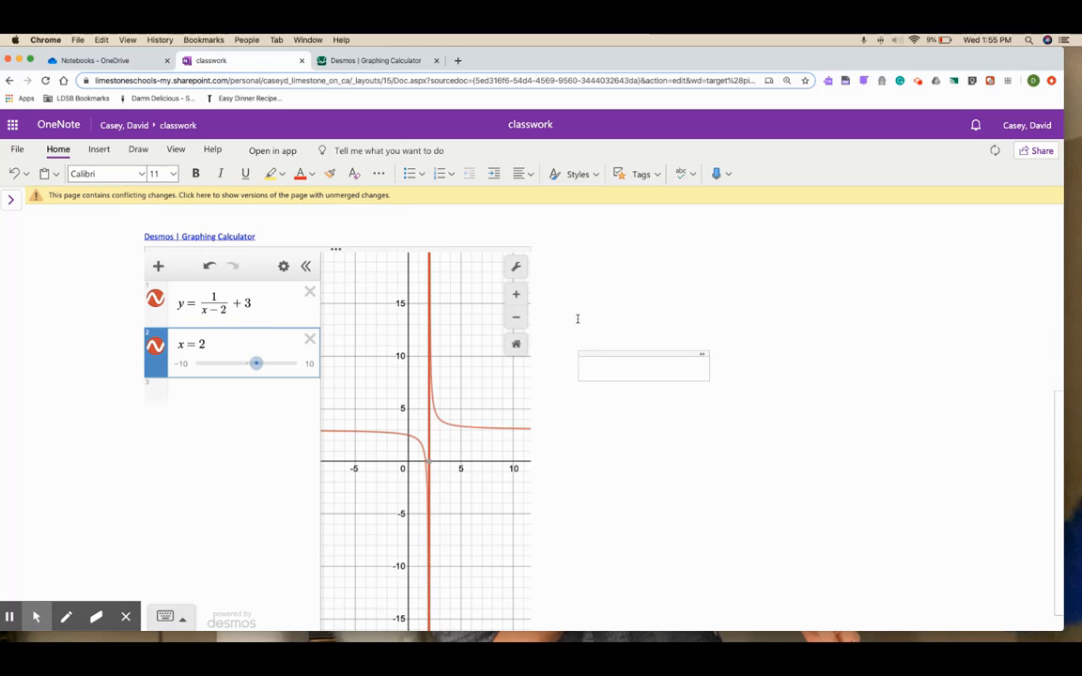
{"action": "scroll", "coordinate": [1058, 399], "scroll_direction": "up", "scroll_amount": 5}
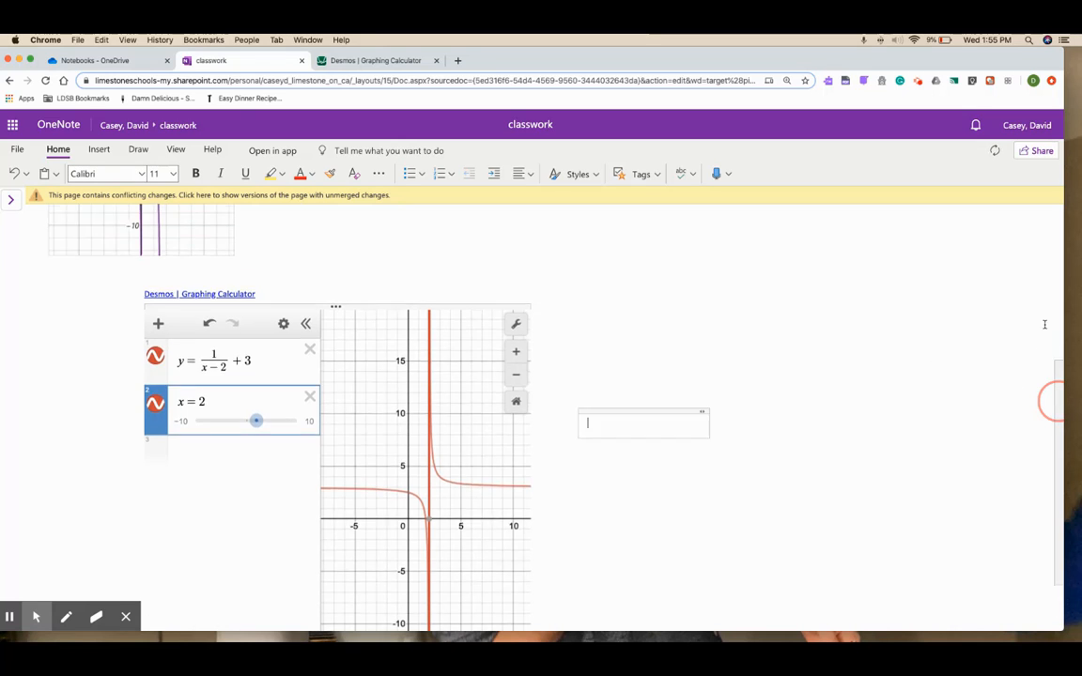